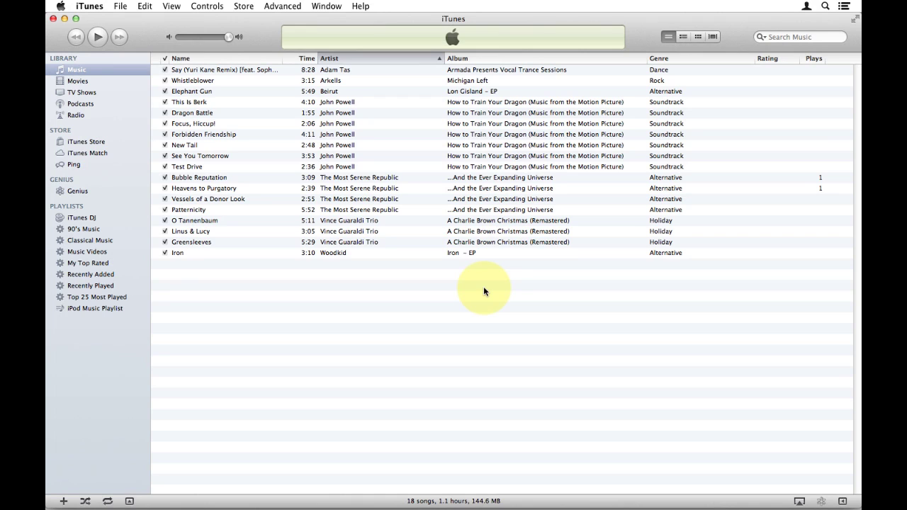
# Open the iTunes Store from the sidebar to show its Podcasts front page.
pyautogui.click(79, 142)
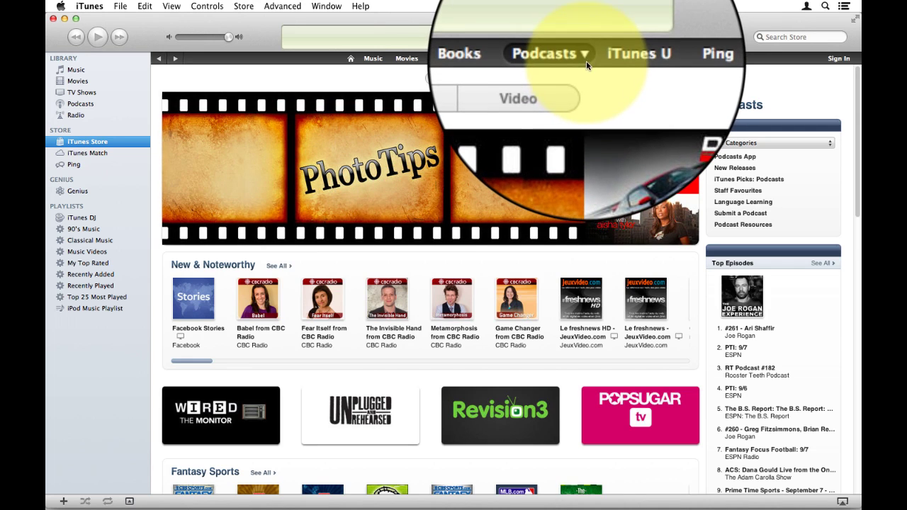
# Switch the podcast store to the Comedy category, then reopen the category list.
pyautogui.click(586, 61)
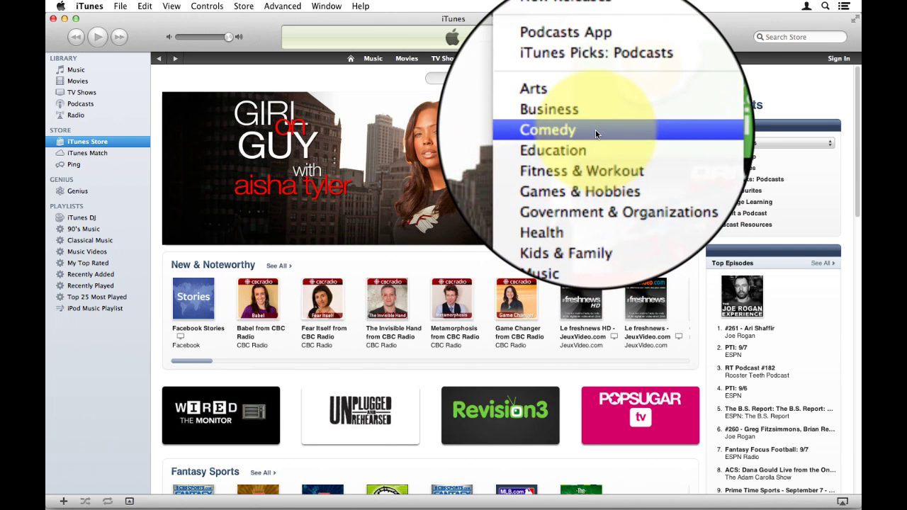
pyautogui.click(596, 132)
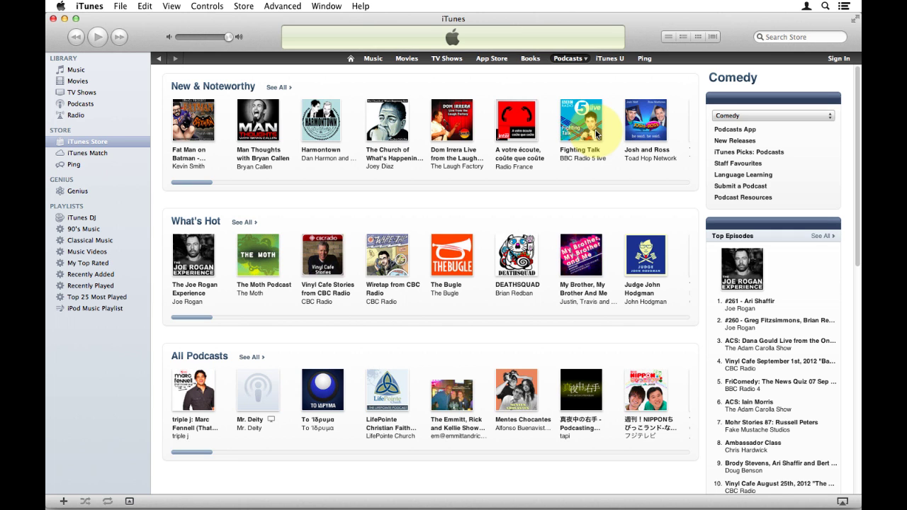
pyautogui.click(571, 58)
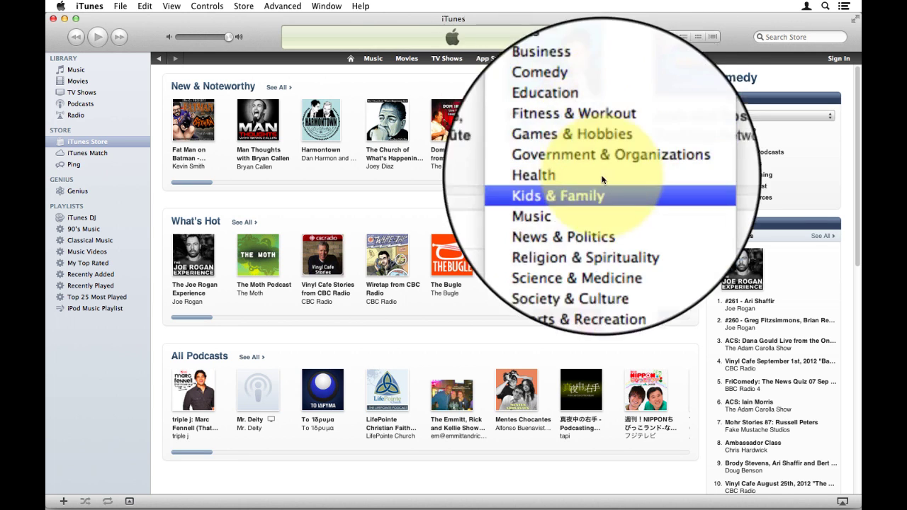
# Close the category list and return to the main all-categories Podcasts page.
pyautogui.click(570, 57)
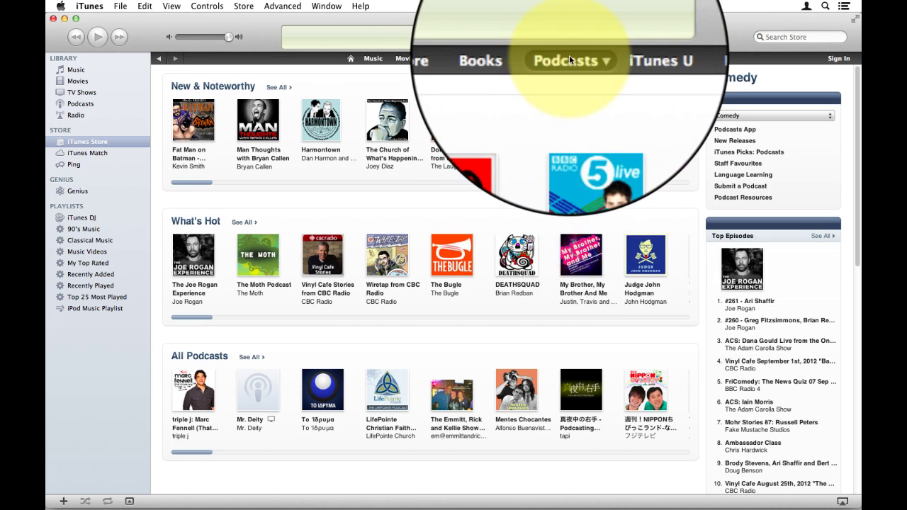
pyautogui.click(569, 60)
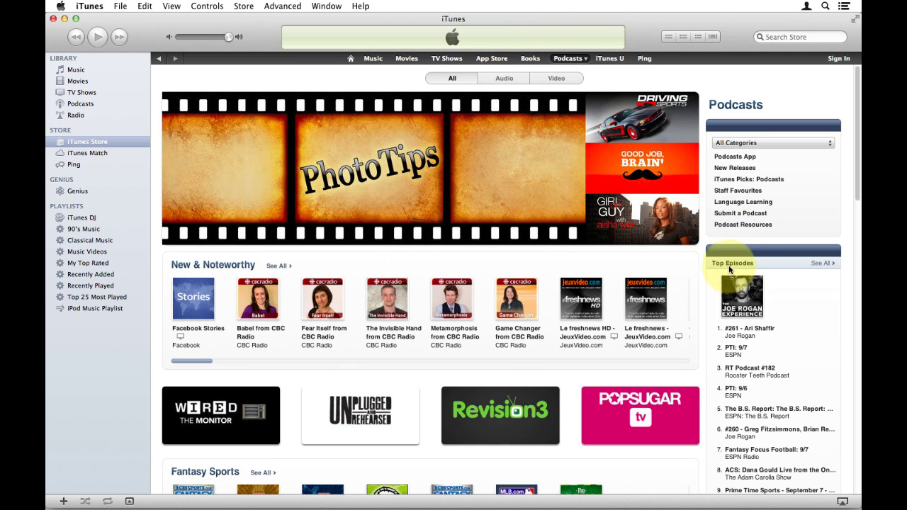
pyautogui.scroll(-3, 716, 276)
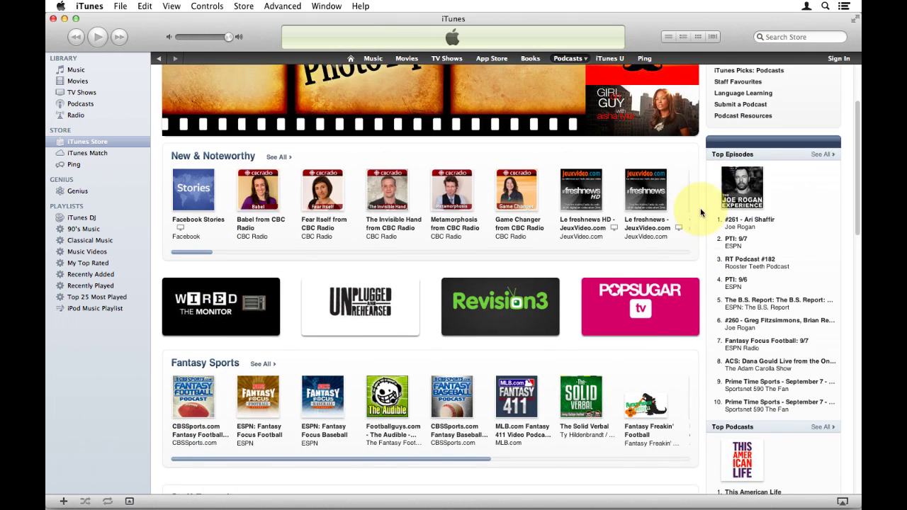
pyautogui.scroll(-3, 696, 305)
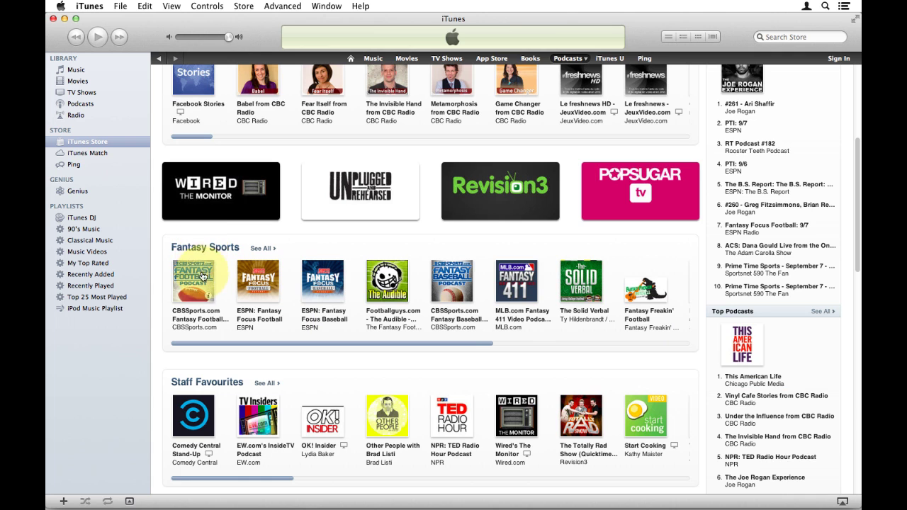
pyautogui.scroll(2, 225, 263)
pyautogui.scroll(1, 225, 263)
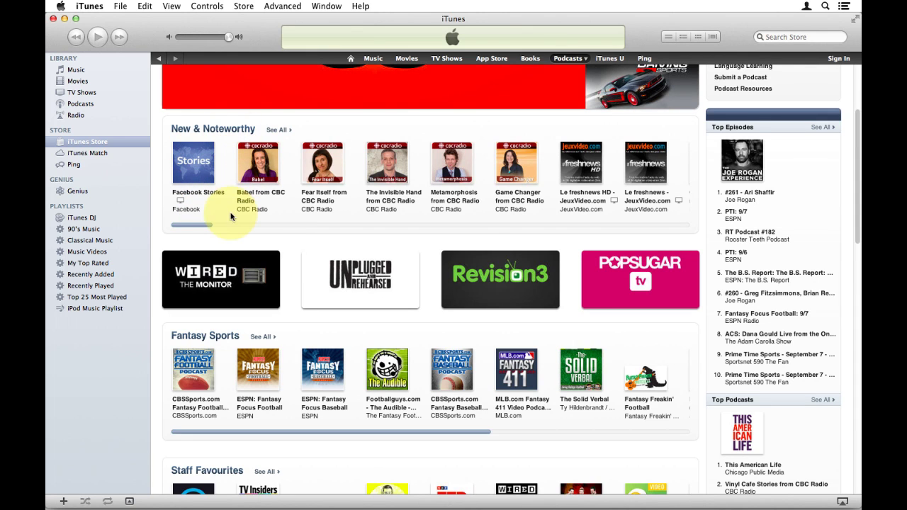
pyautogui.click(189, 229)
pyautogui.moveTo(189, 228)
pyautogui.mouseDown()
pyautogui.moveTo(308, 223)
pyautogui.moveTo(192, 224)
pyautogui.mouseUp()
pyautogui.scroll(-2, 190, 309)
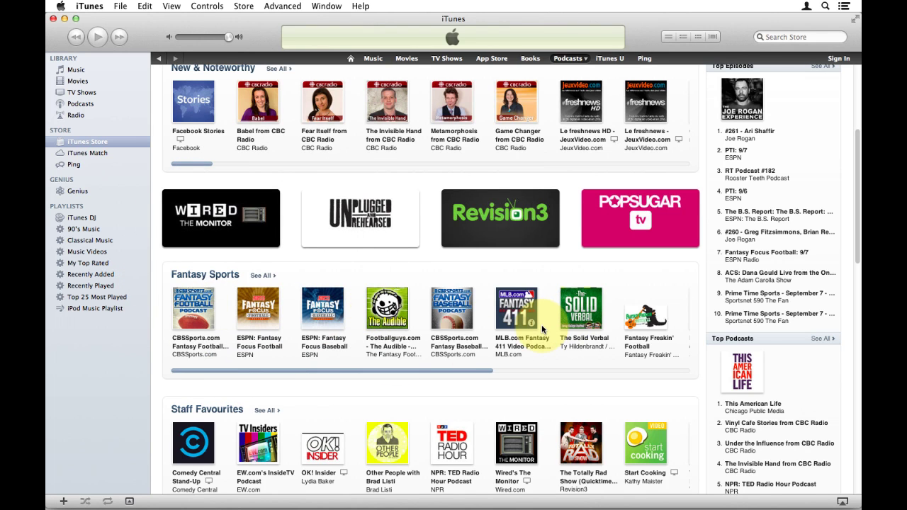
pyautogui.scroll(5, 544, 329)
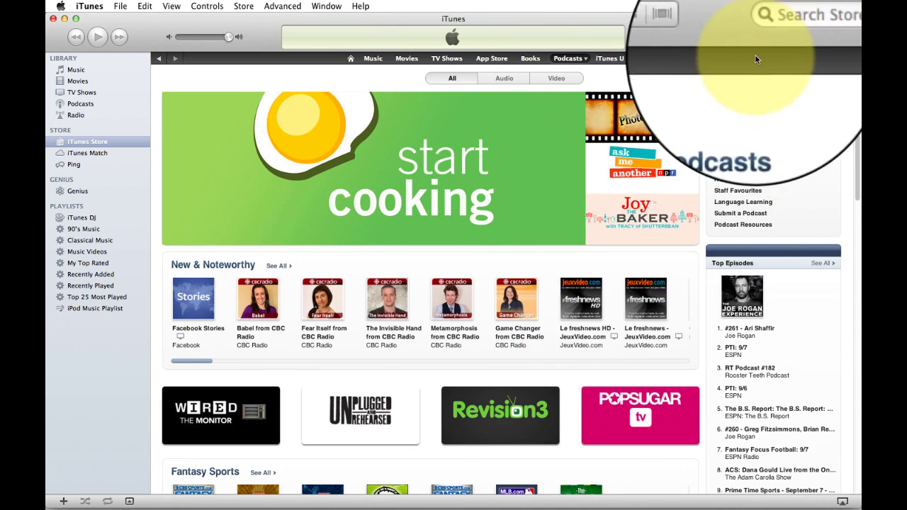
# Search the iTunes Store for 'country music'.
pyautogui.click(787, 36)
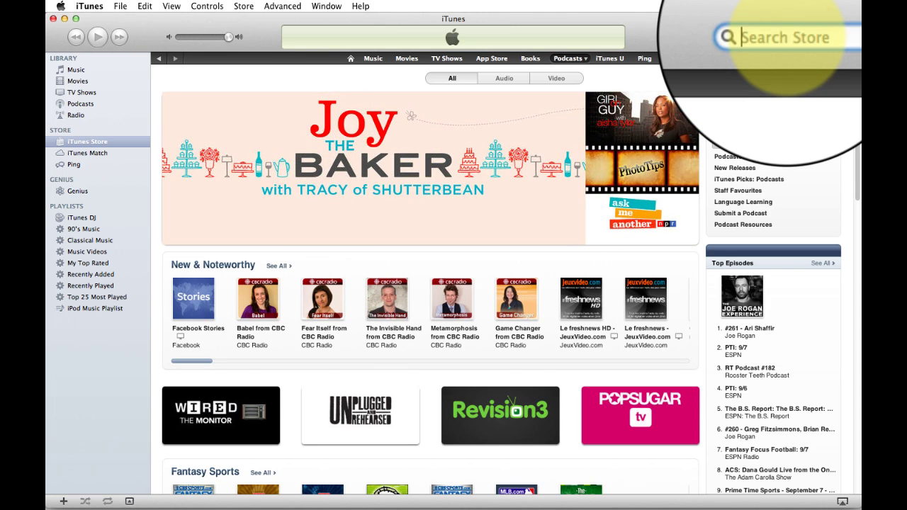
pyautogui.write('country music')
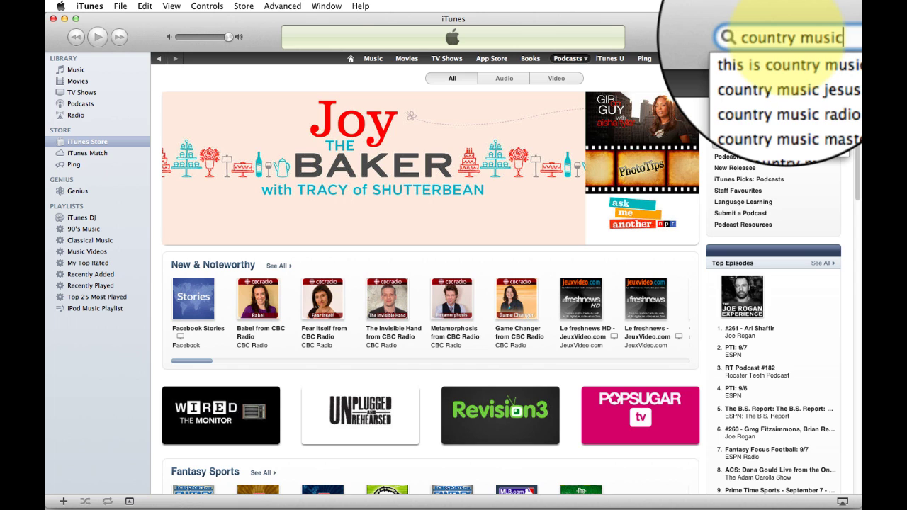
pyautogui.press('Return')
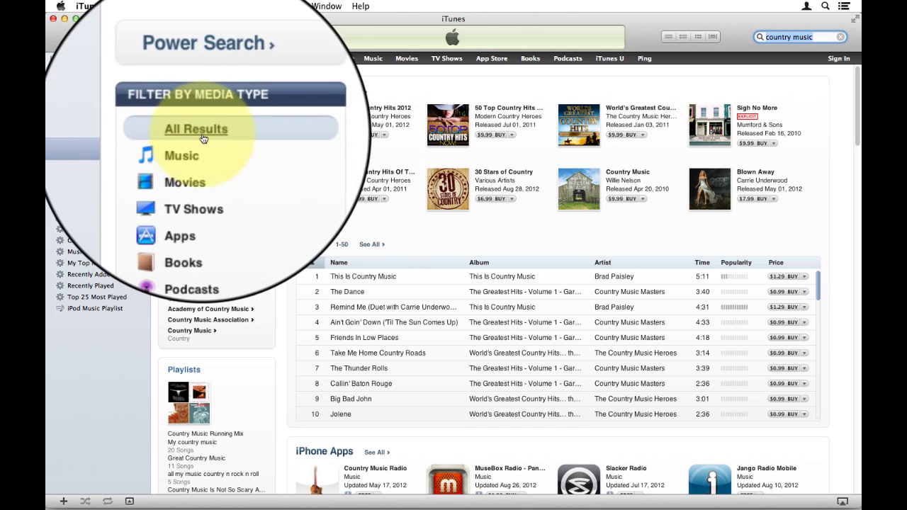
pyautogui.click(313, 307)
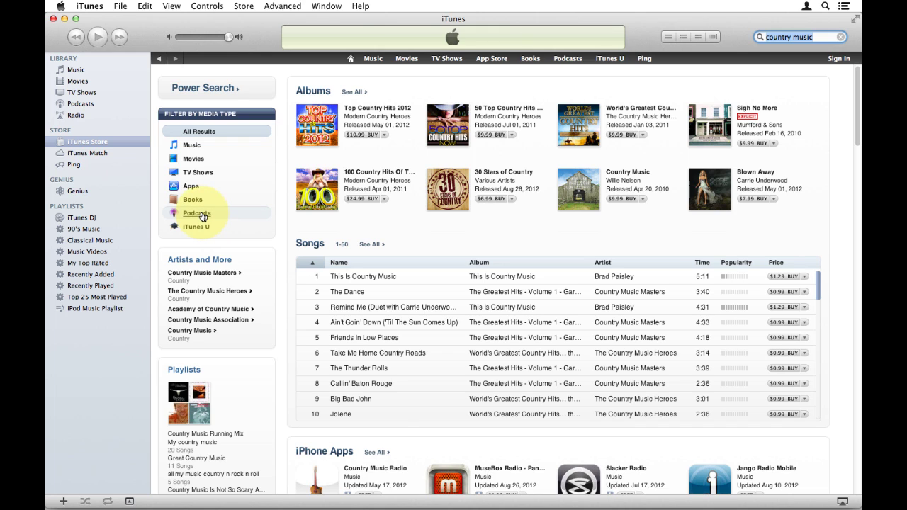
# Filter the results to podcasts and open American Country Countdown with Kix Brooks.
pyautogui.click(202, 215)
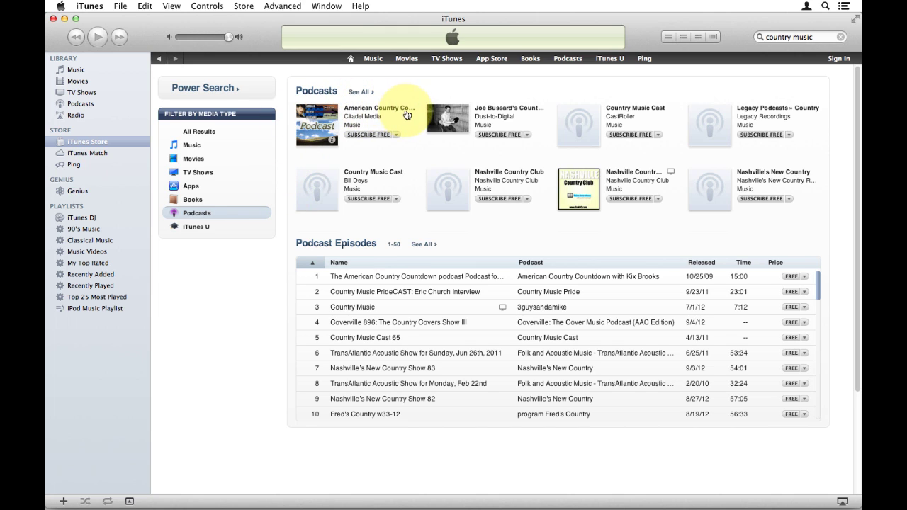
pyautogui.click(314, 128)
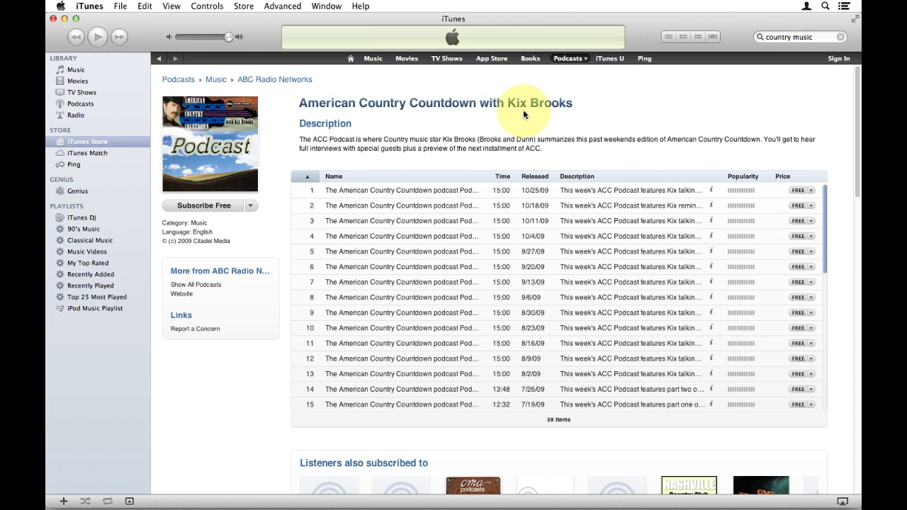
# Preview the October 26, 2009 episode and subscribe free so it downloads.
pyautogui.doubleClick(395, 192)
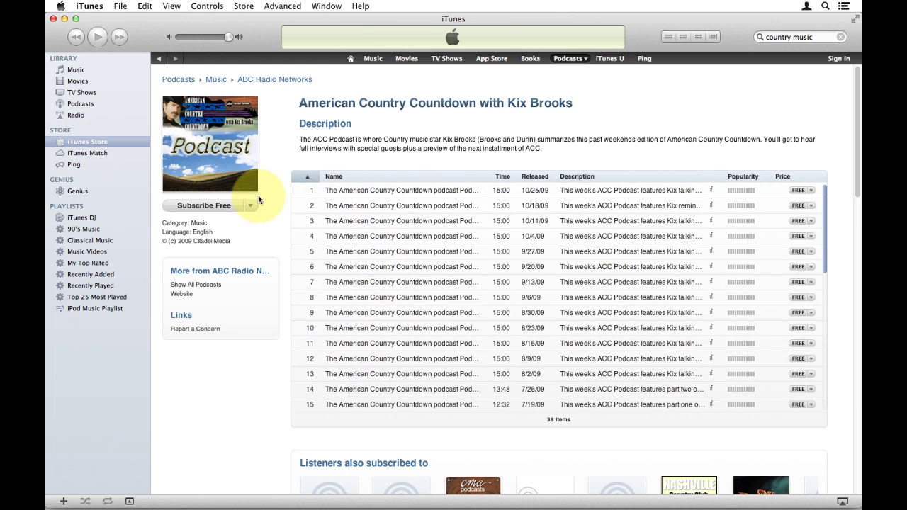
pyautogui.click(209, 212)
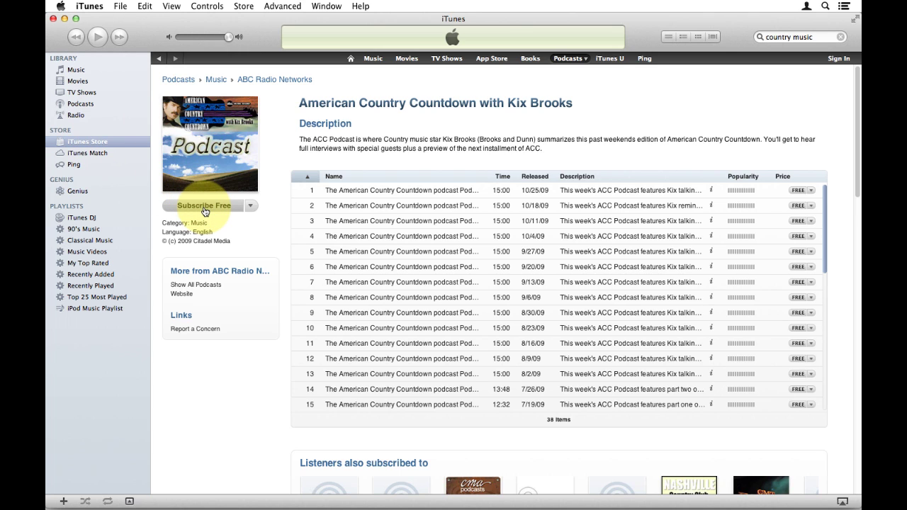
pyautogui.click(803, 193)
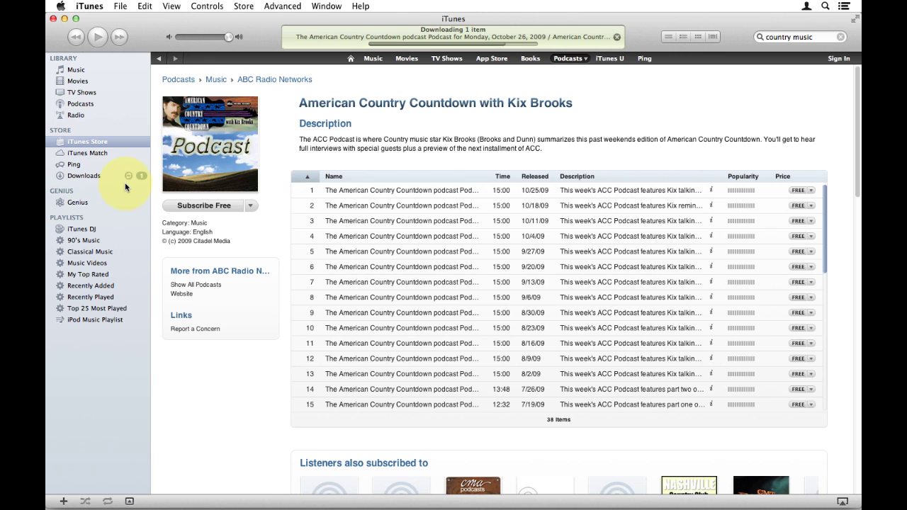
# Show the downloaded 2009-10-26 American Country Countdown episode in the Podcasts library.
pyautogui.click(92, 106)
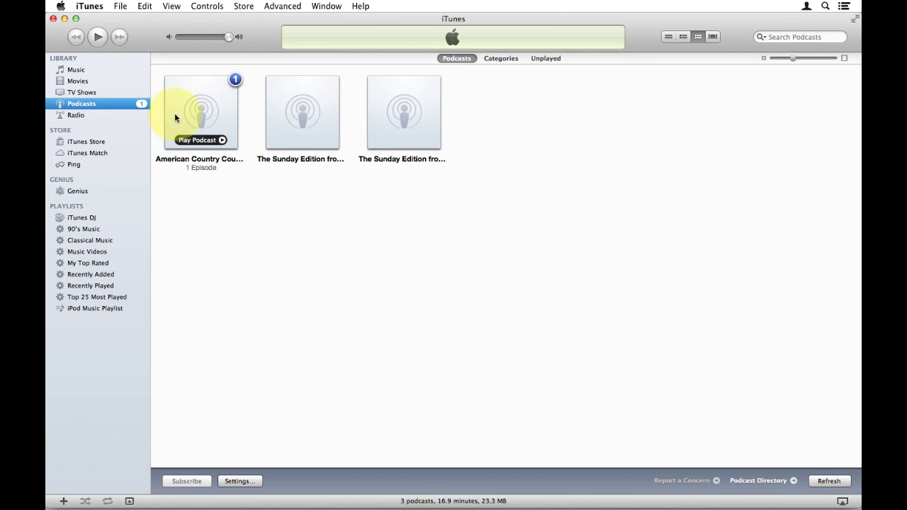
pyautogui.click(210, 114)
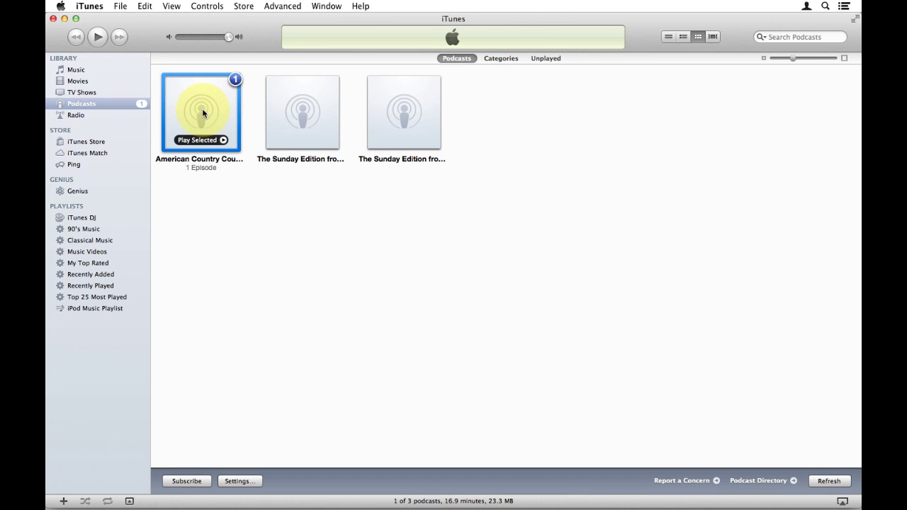
pyautogui.doubleClick(206, 112)
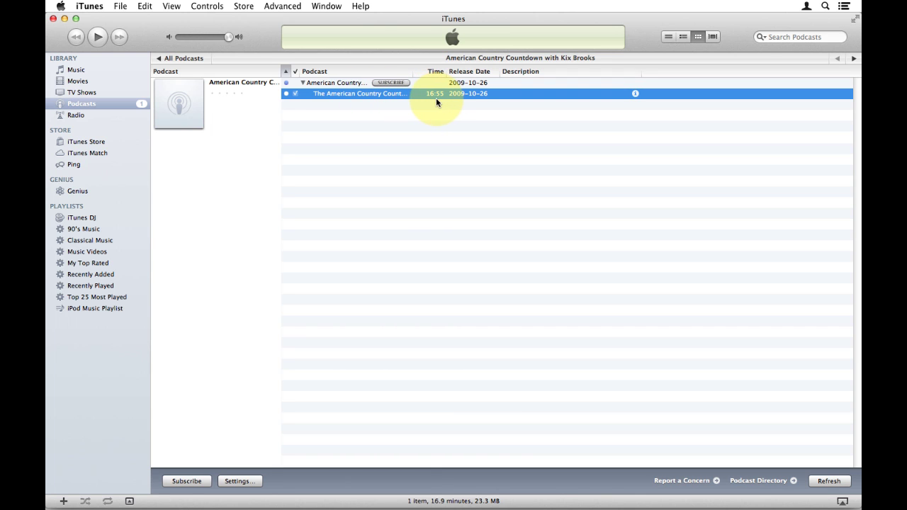
# Go back to the store's Podcasts page and search for 'macbreak weekly'.
pyautogui.click(90, 144)
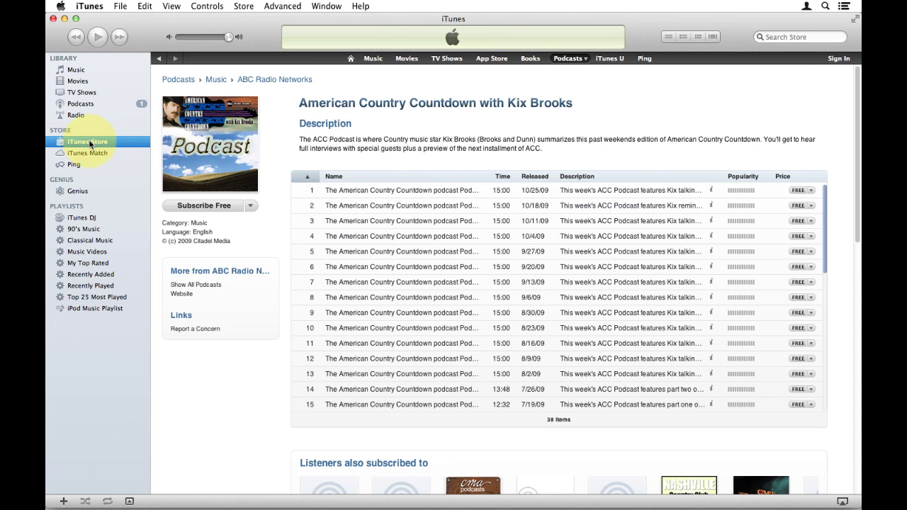
pyautogui.click(572, 60)
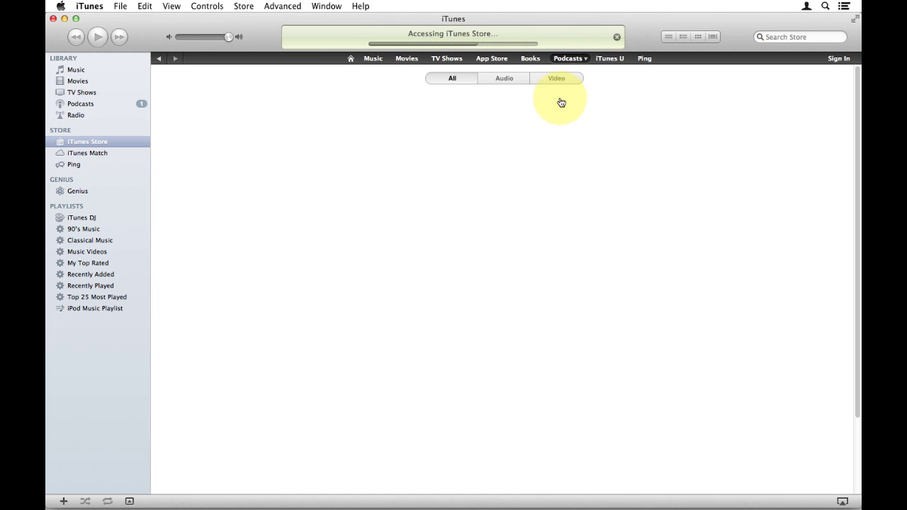
pyautogui.click(803, 37)
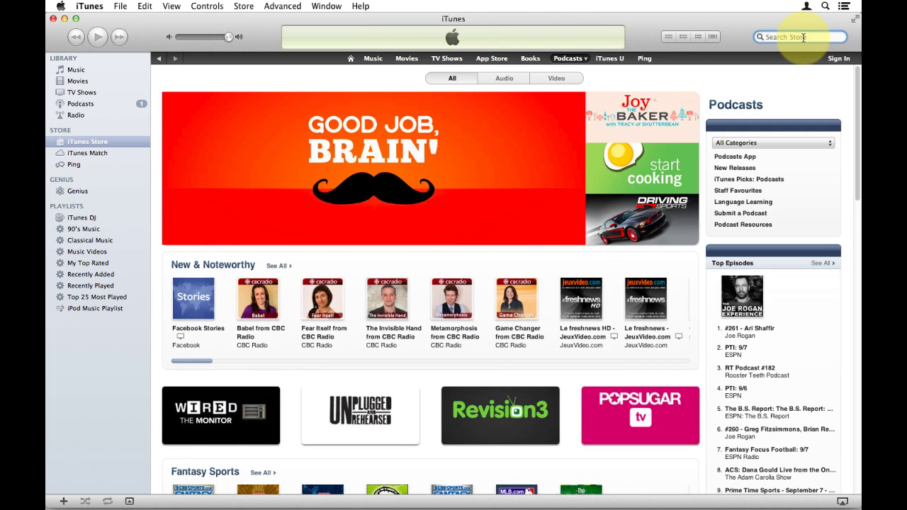
pyautogui.write('macbreak week')
pyautogui.write('ly')
pyautogui.press('Return')
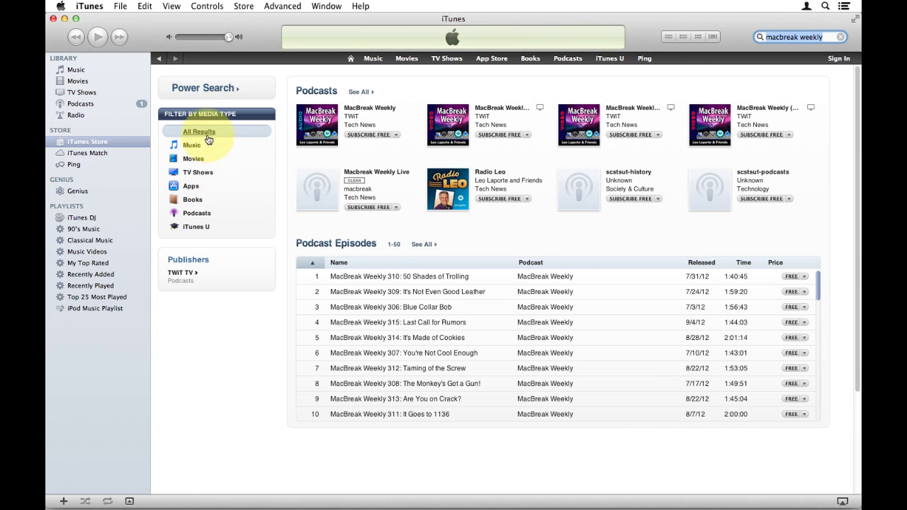
# Filter the results to podcasts and open the MacBreak Weekly Video (large) podcast.
pyautogui.click(199, 217)
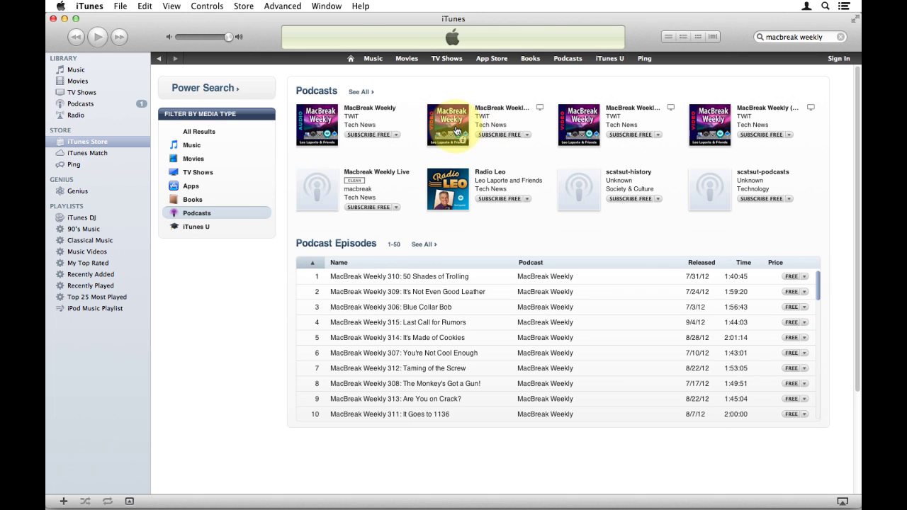
pyautogui.click(448, 130)
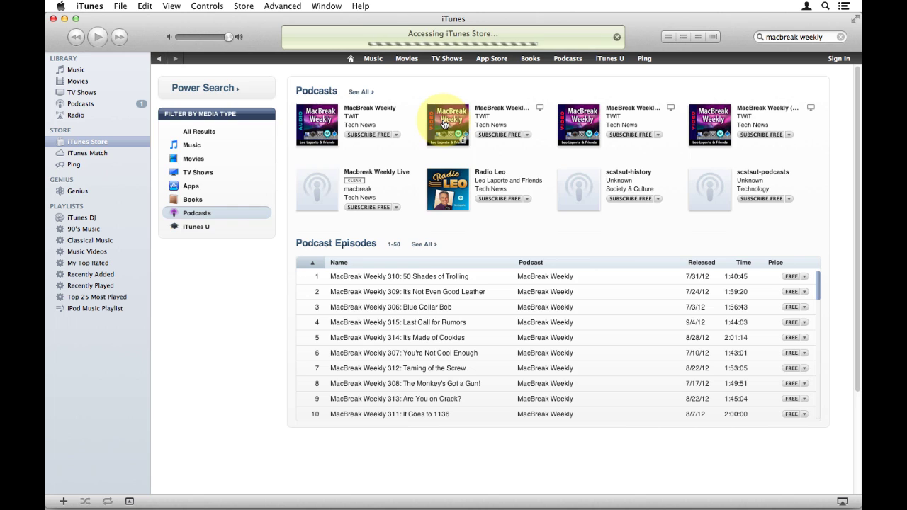